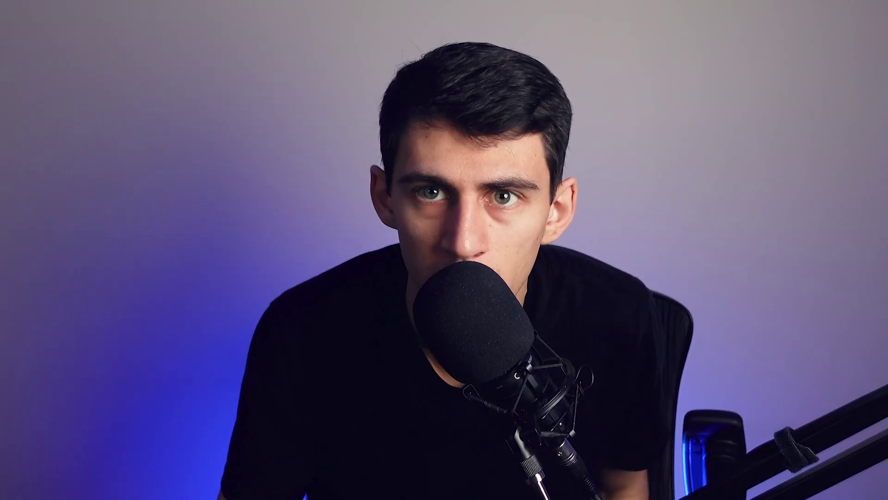
Enable Experimental features in Advanced settings, then bring up the Today view's display options.
left_click(234, 158)
left_click(319, 181)
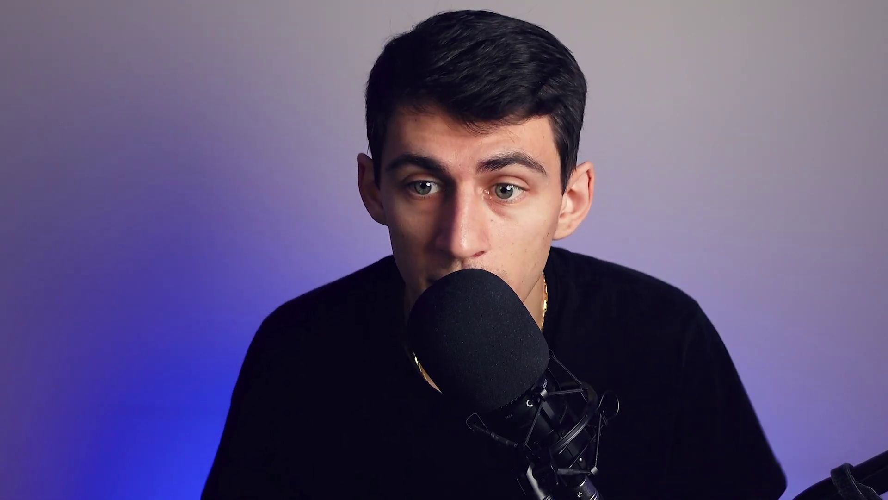
left_click(691, 44)
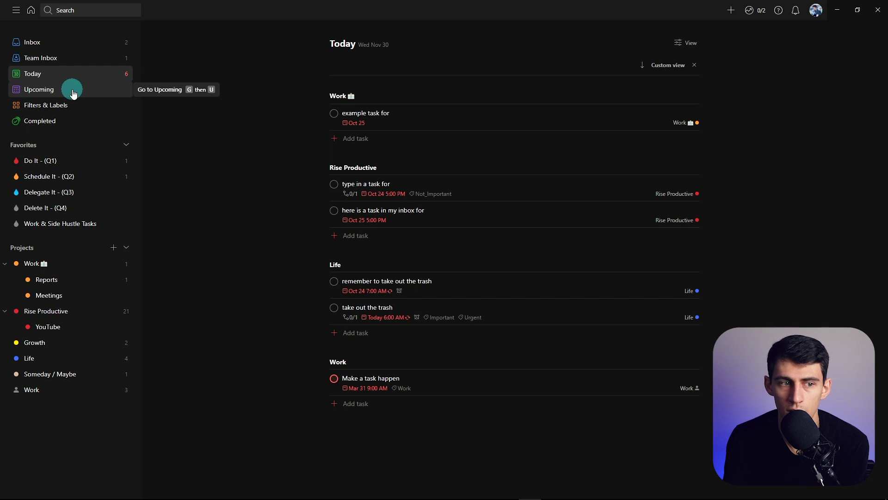
Switch the Upcoming view's layout to Board, with a column per day.
left_click(73, 93)
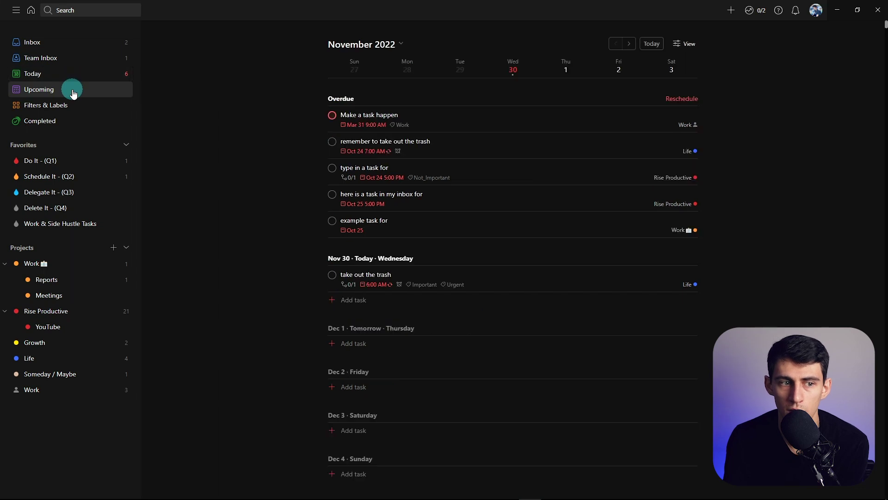
left_click(685, 44)
left_click(740, 73)
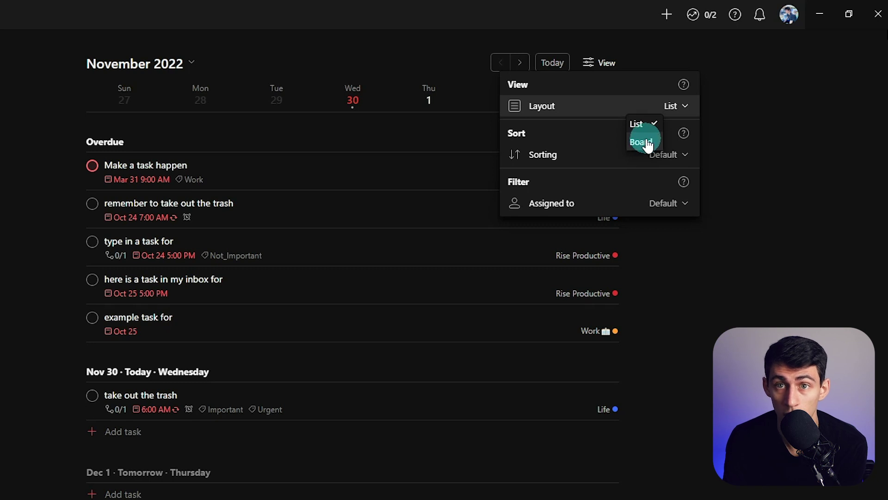
left_click(646, 142)
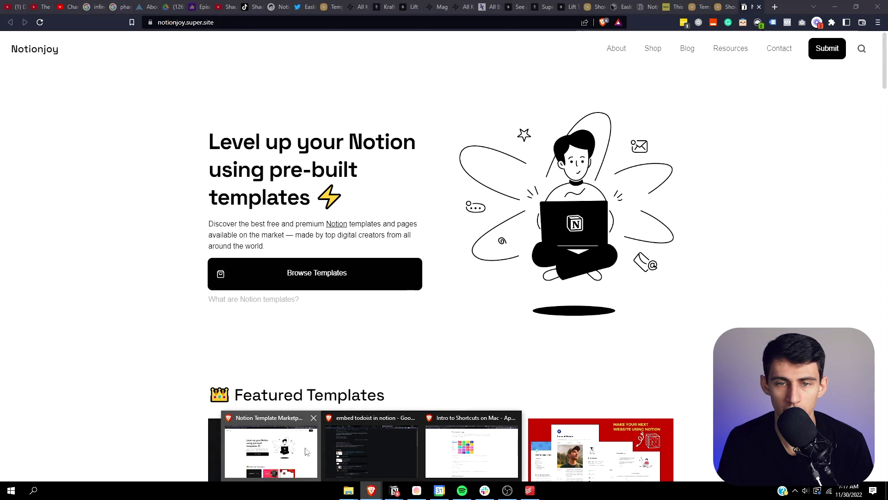
left_click(273, 444)
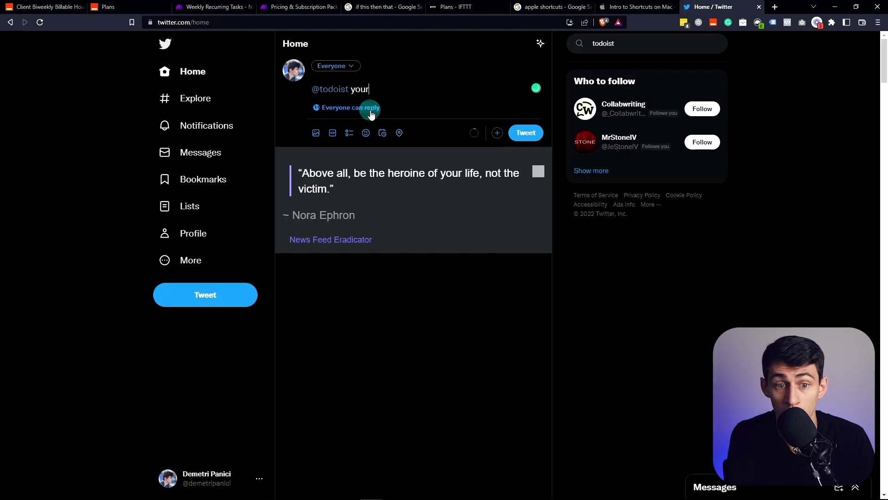
type("experi")
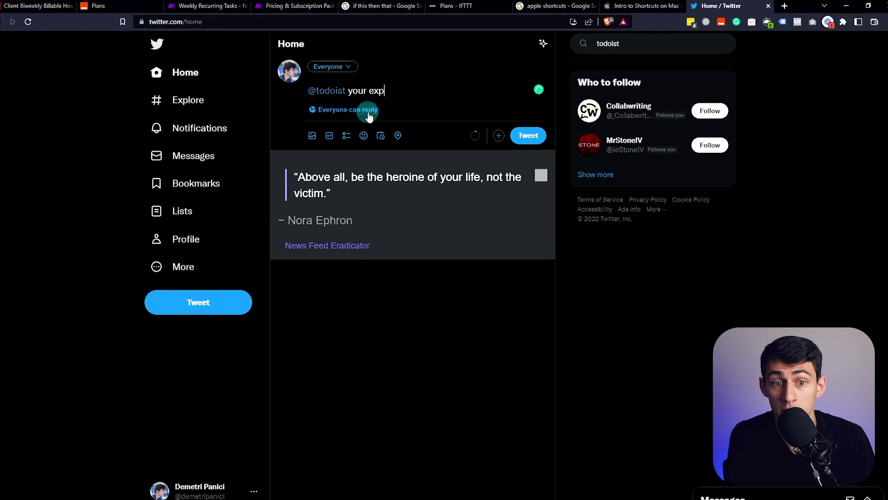
type("mental board views are amazing")
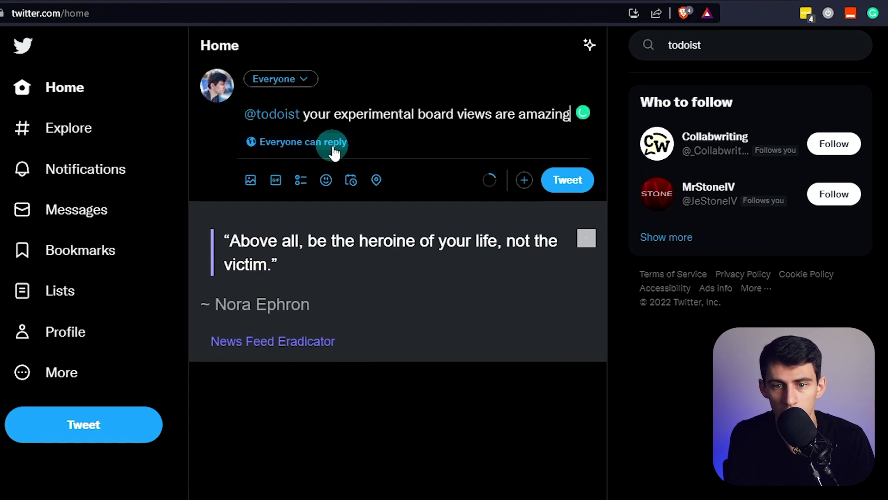
type("! Please implemen")
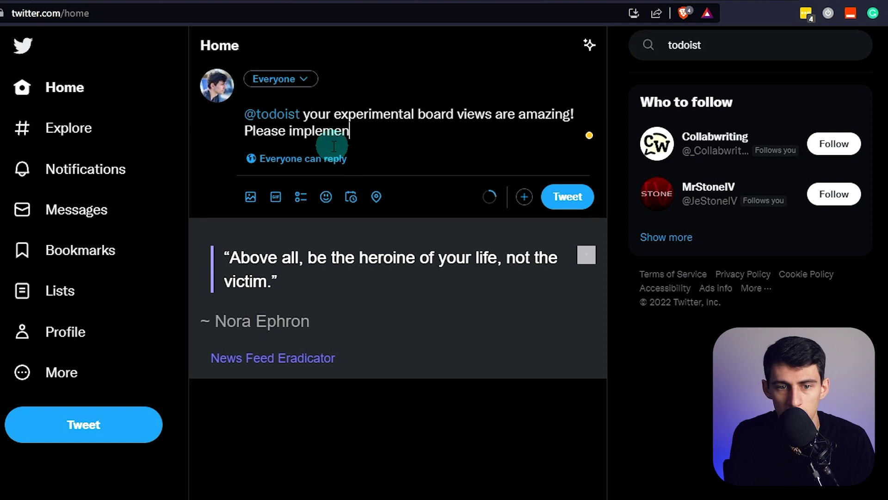
type("tly!")
key("ctrl+Return")
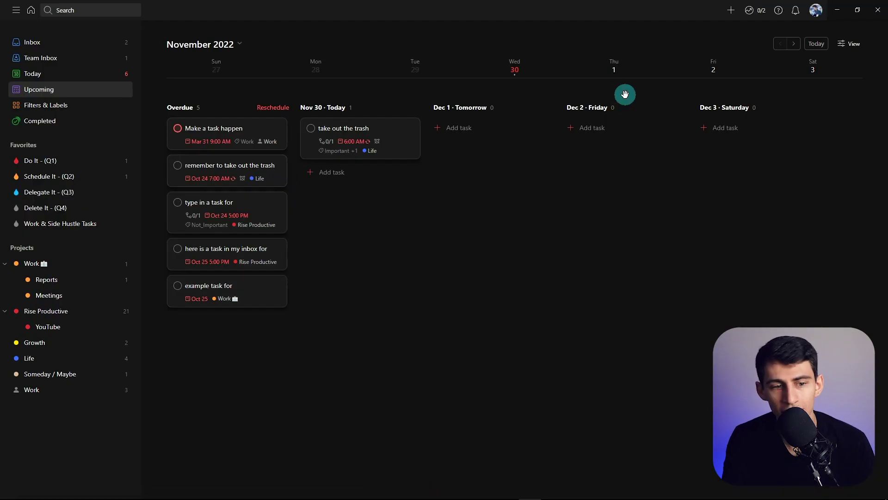
left_click(846, 45)
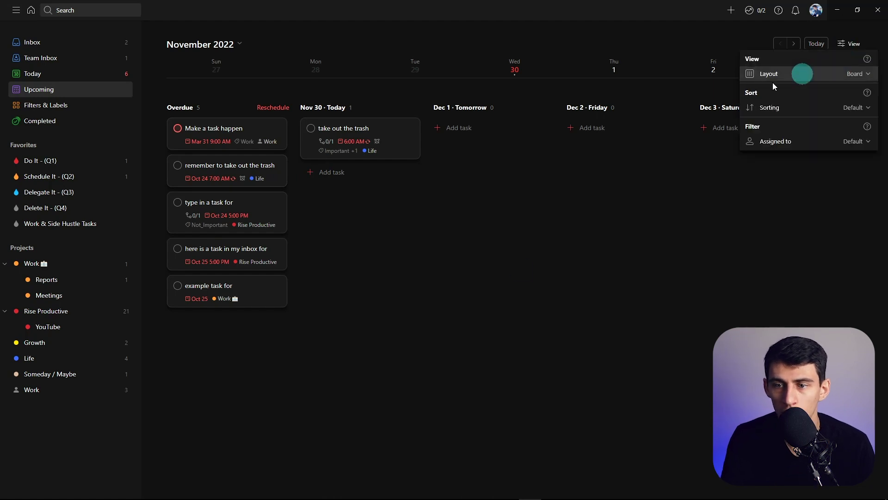
left_click(520, 269)
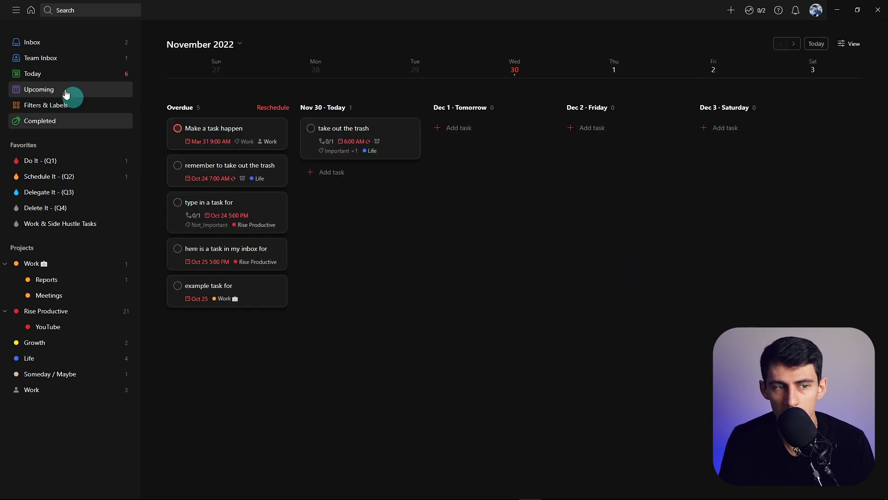
left_click(17, 75)
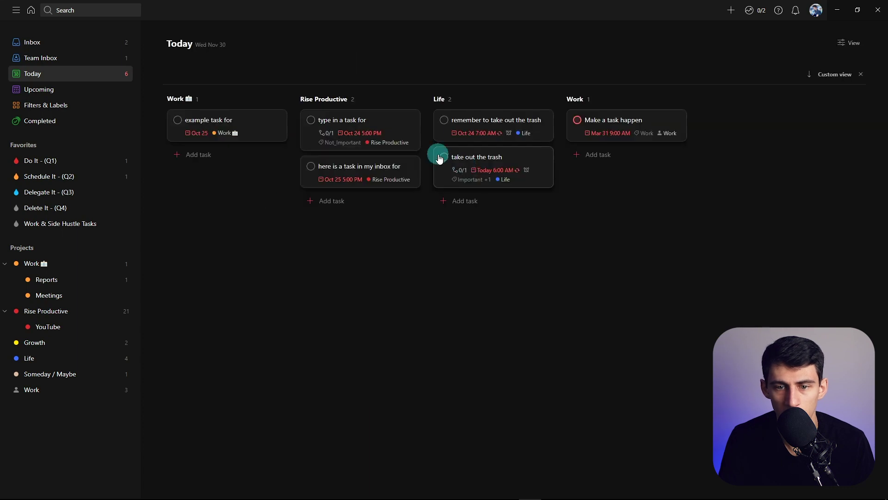
Change the Today view's grouping from Project to Due date.
left_click(829, 79)
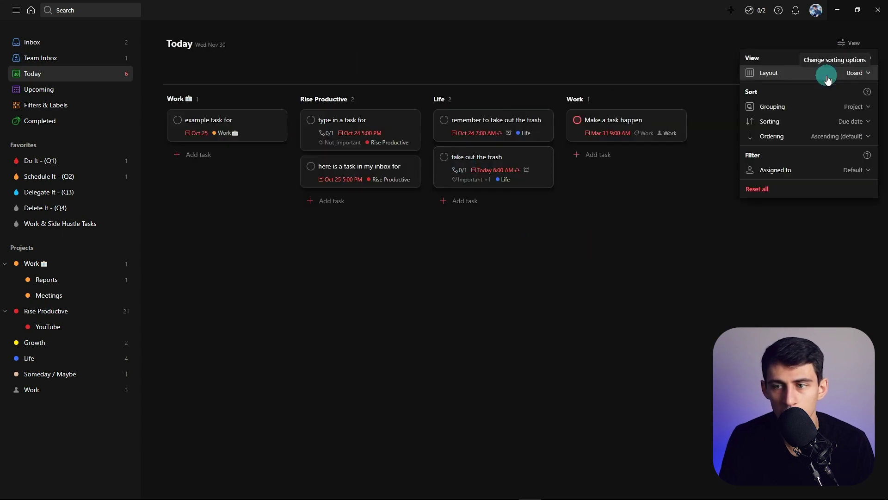
left_click(855, 107)
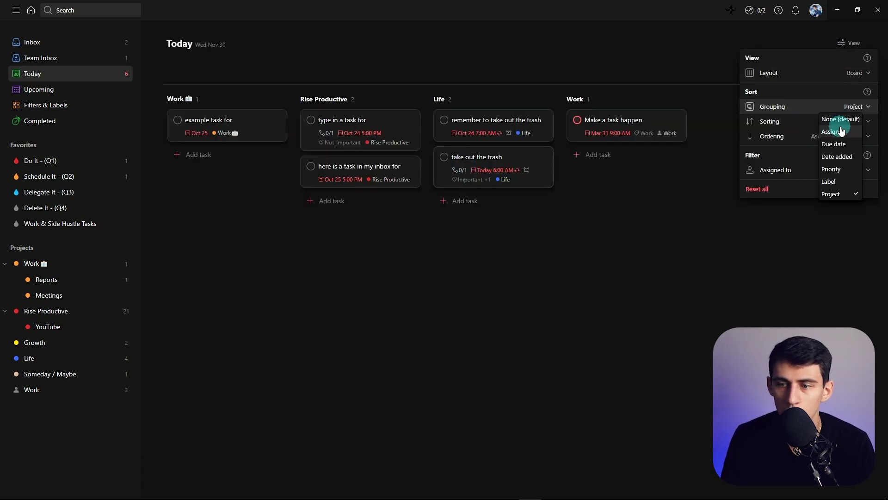
left_click(833, 144)
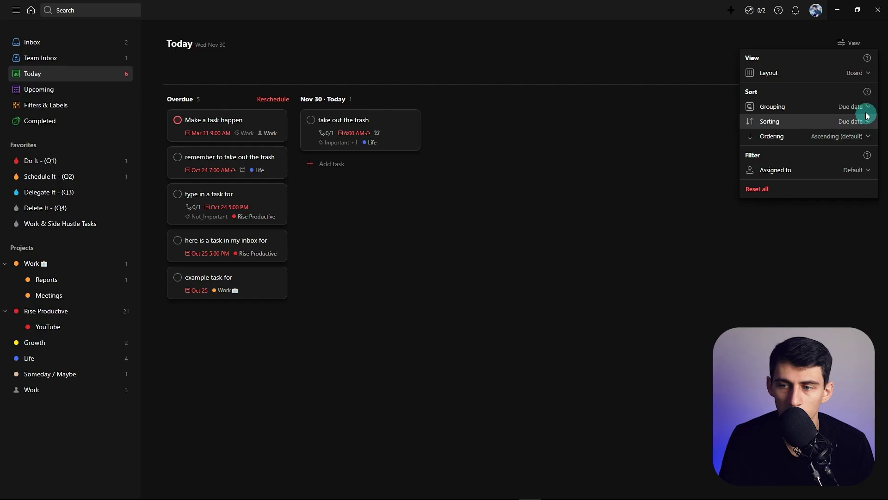
left_click(849, 106)
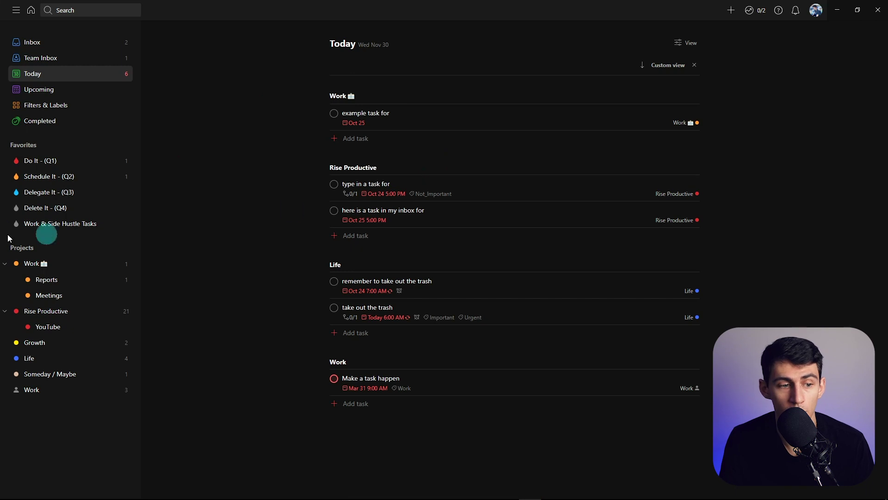
Add Work task 'every monday at 5pm take out the trash' and open its details.
left_click(355, 139)
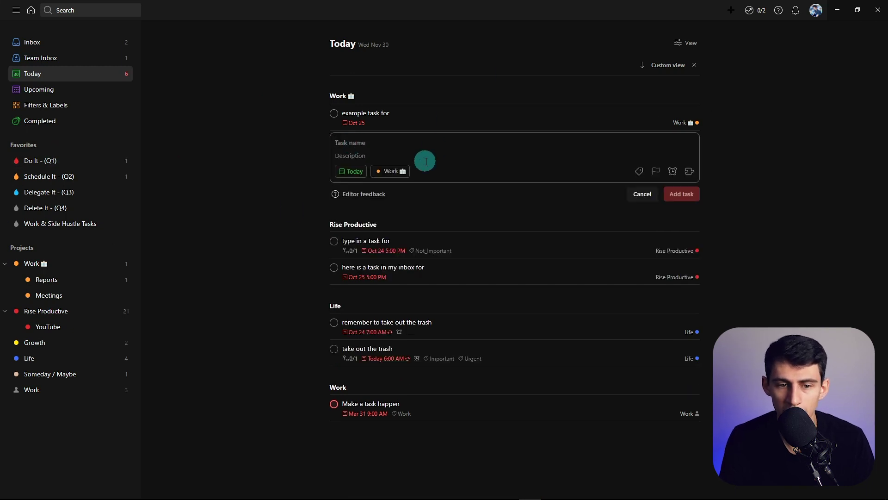
type("every monday at 5pm")
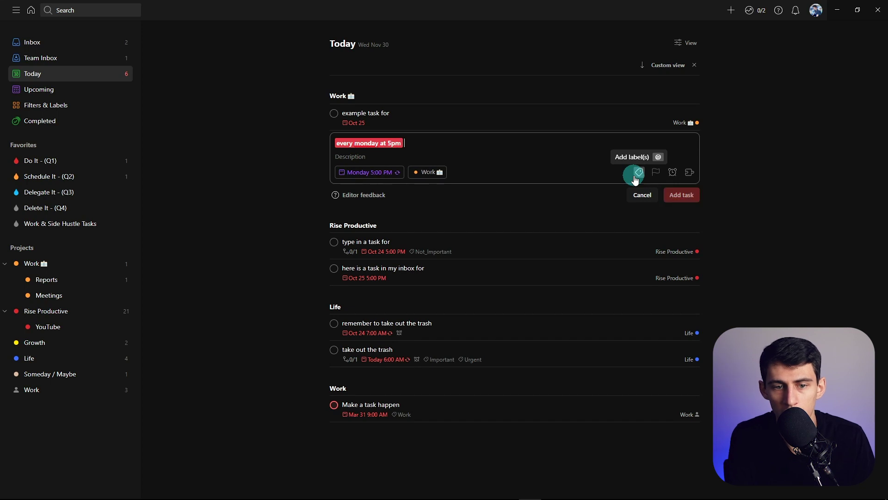
type(" take out the t")
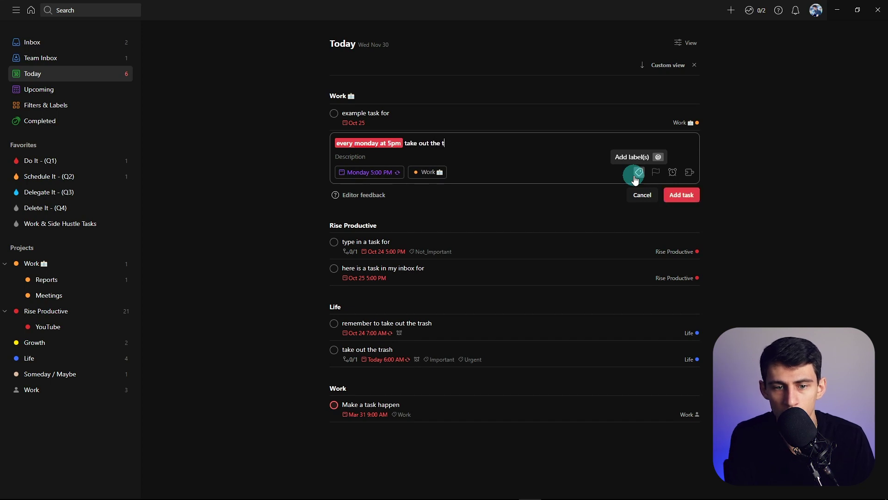
type("rash")
key("Return")
left_click(103, 478)
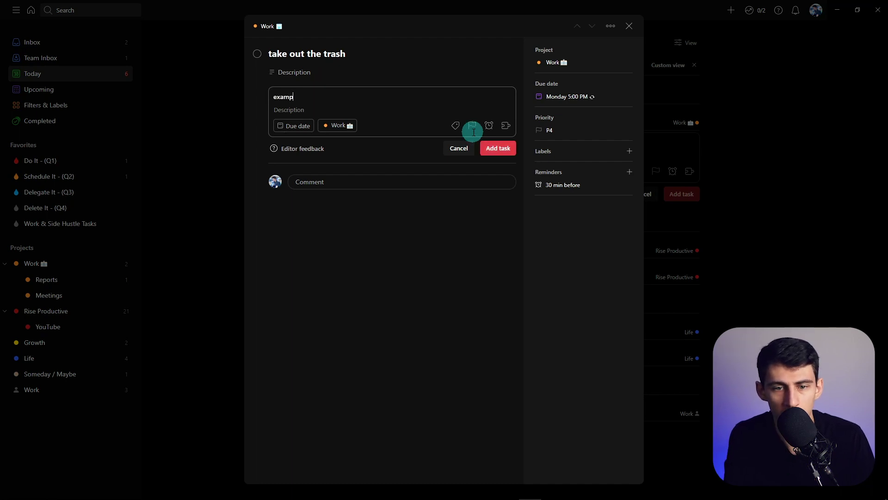
Add an 'example task' sub-task, then dismiss the actions menu and title editor unchanged.
type("sk")
key("Return")
left_click(511, 111)
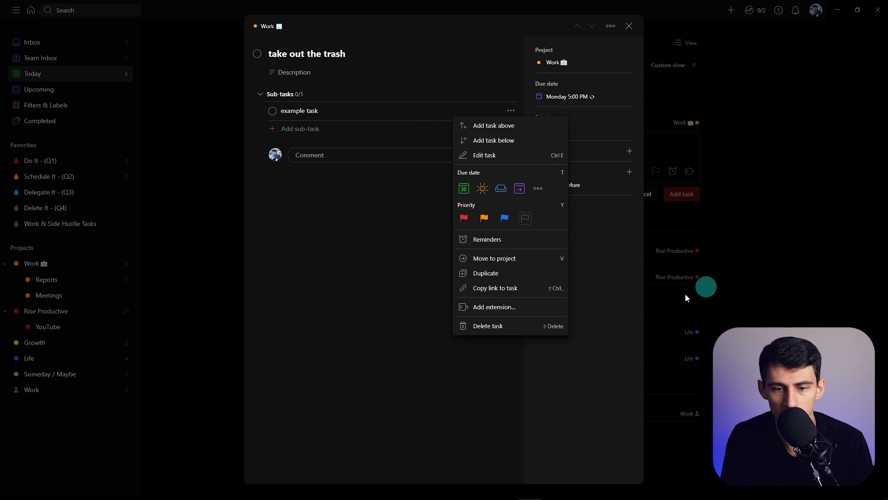
left_click(609, 27)
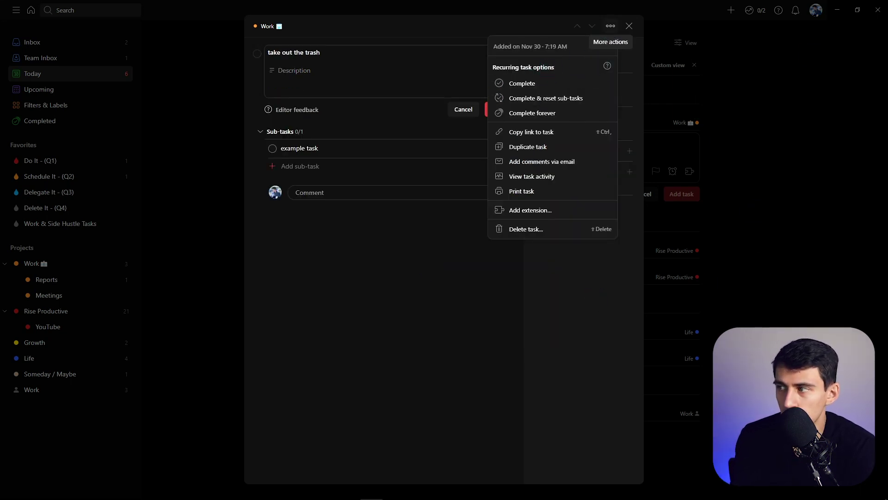
scroll(427, 272, "down", 2)
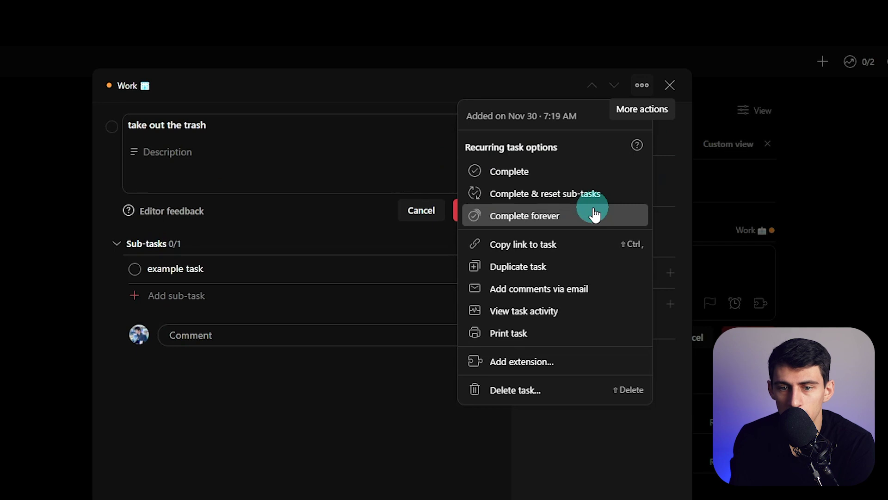
left_click(246, 429)
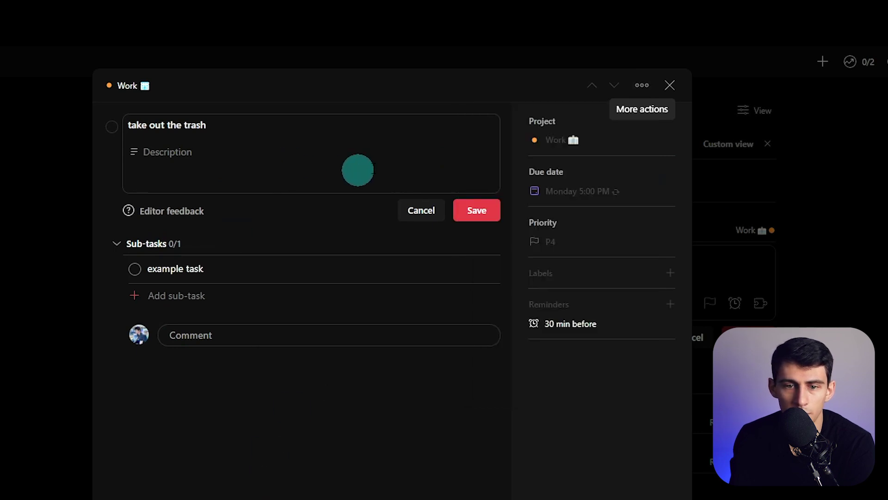
left_click(421, 210)
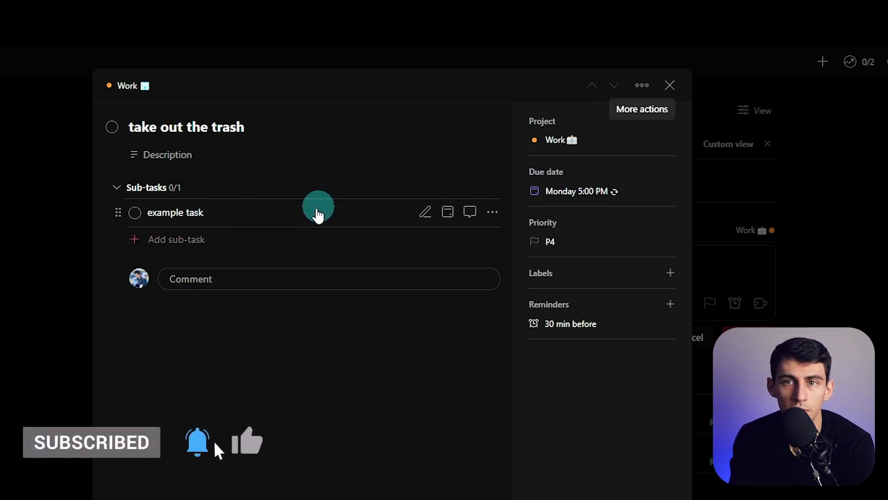
Rename the parent task to 'Do Chores', repeating every Monday at 5pm.
left_click(194, 213)
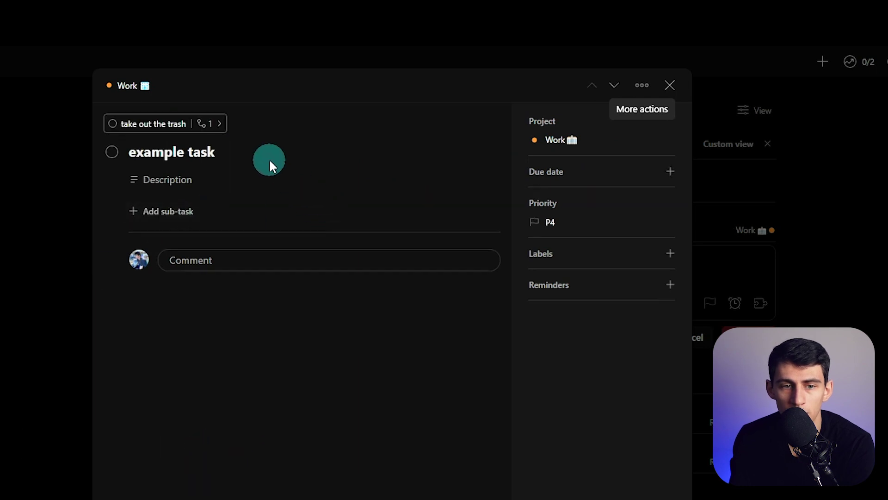
left_click(222, 151)
key("Escape")
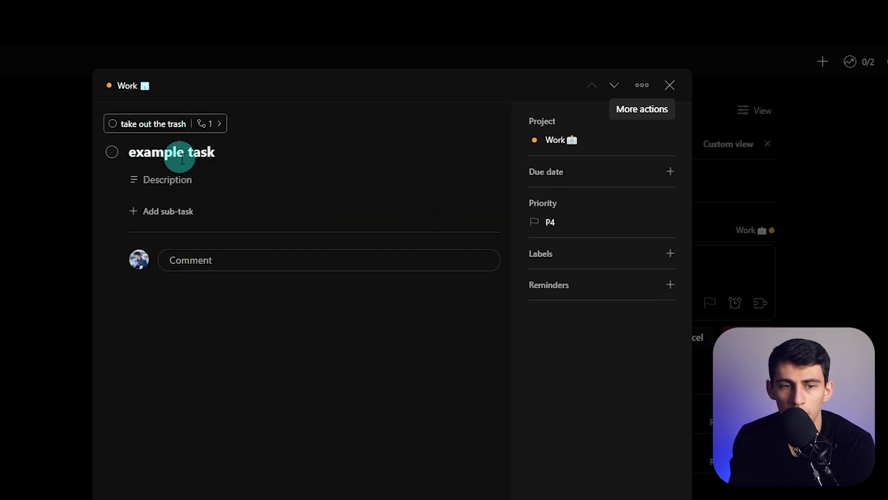
left_click(158, 123)
left_click(227, 131)
type("Weekly")
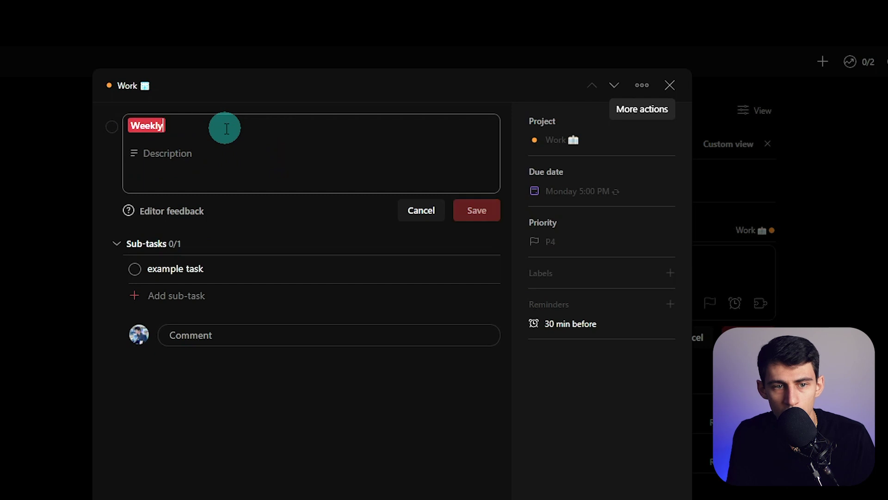
type("y chores at 5pm")
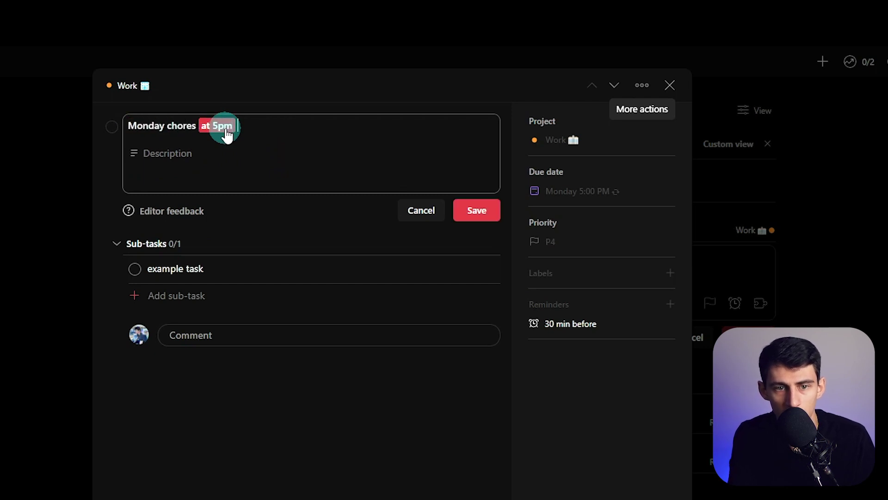
left_click_drag(227, 131, 137, 123)
type("W")
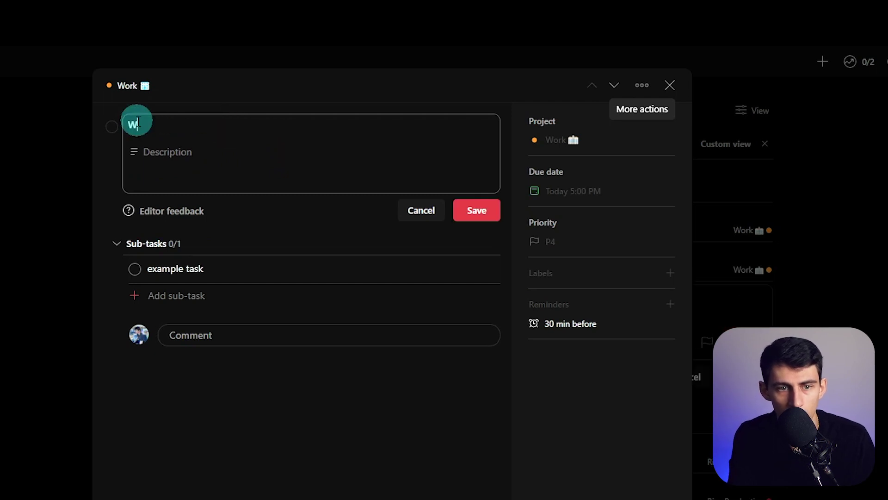
type("very monday 5pm ")
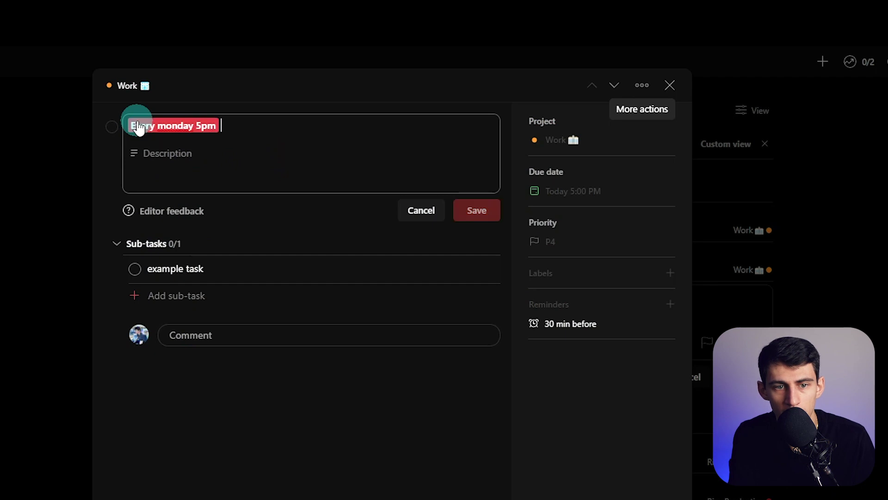
type("Do Chores")
key("Return")
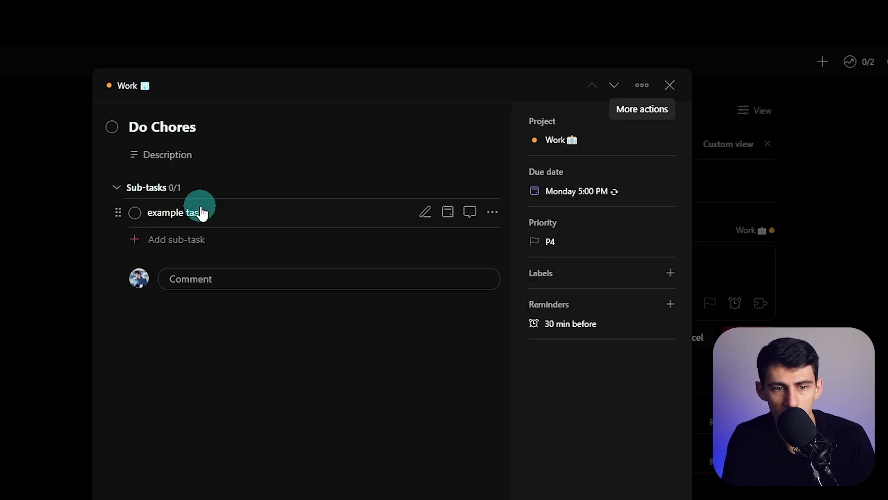
Add the 'Sweep the floor' sub-task, then Complete & reset sub-tasks on Do Chores.
left_click(198, 209)
triple_click(198, 152)
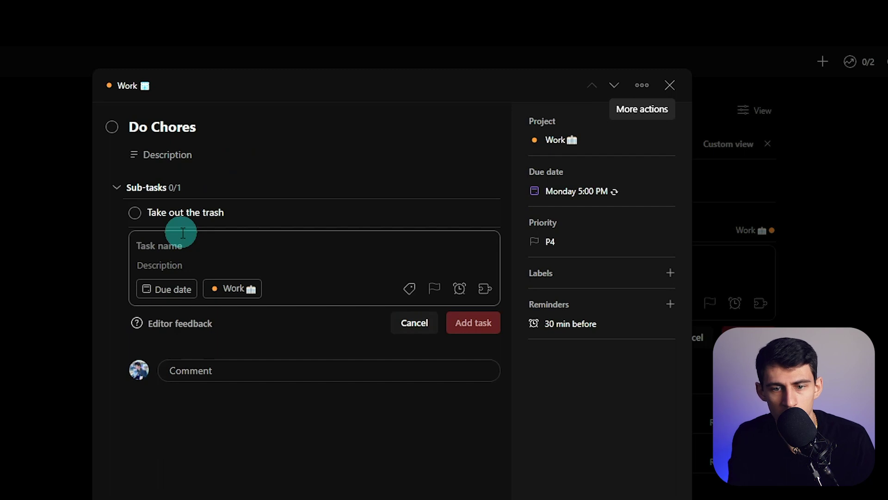
type("Sweep")
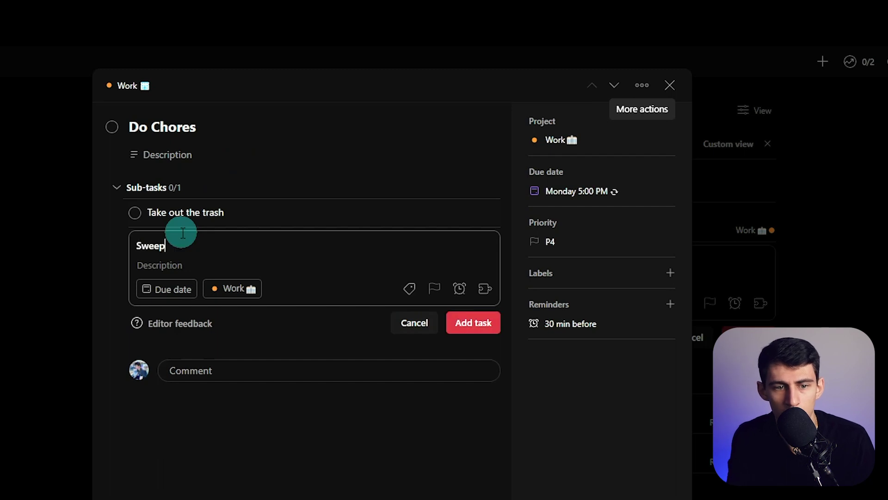
type(" the floor")
key("Return")
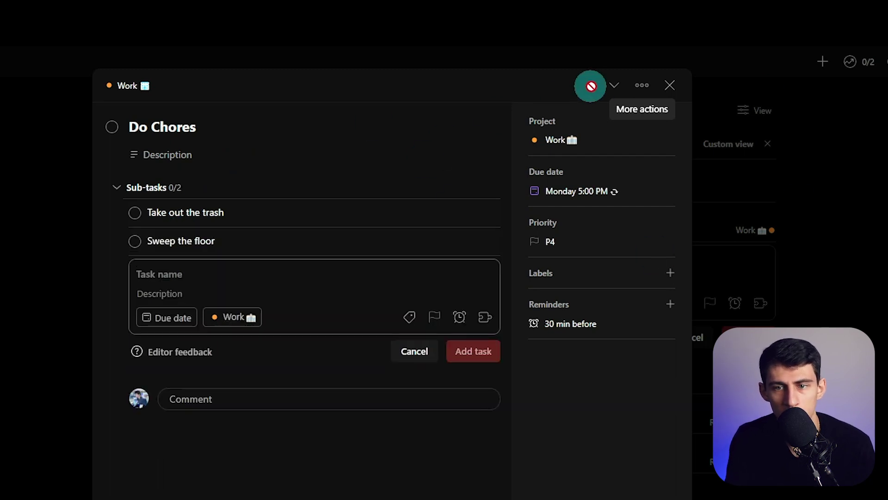
left_click(642, 85)
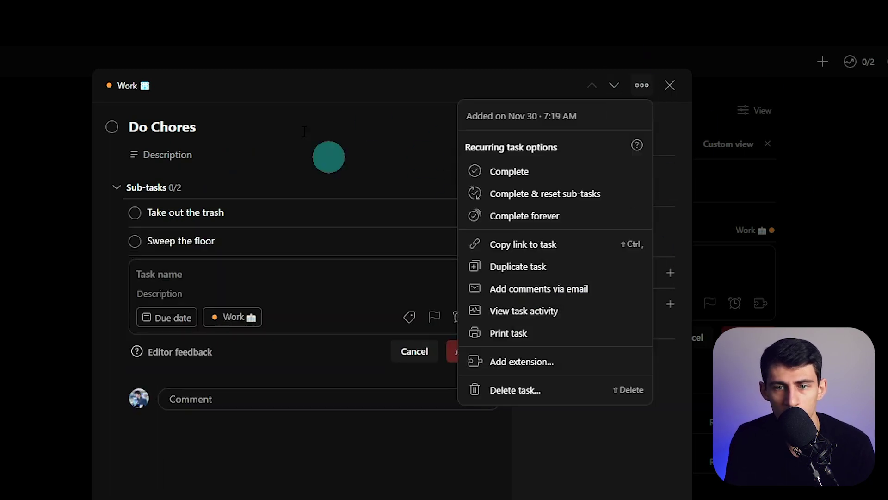
left_click(532, 193)
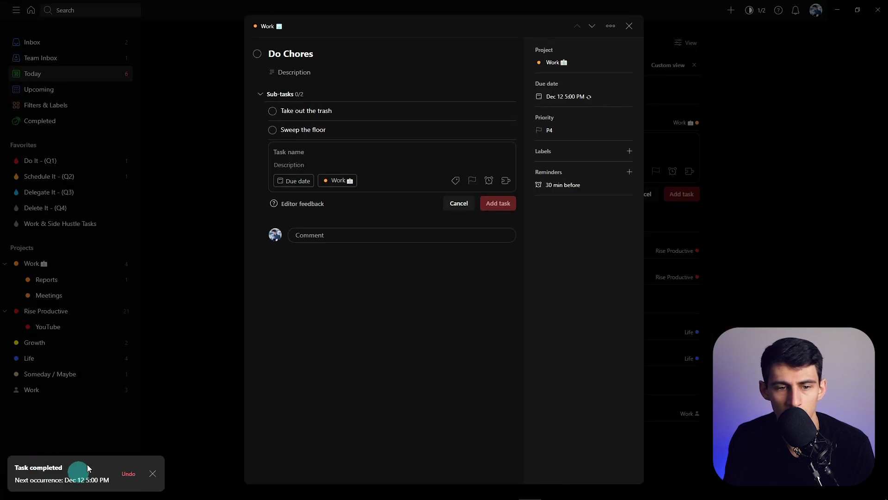
Check off Take out the trash and Sweep the floor, then complete Do Chores with sub-task reset.
left_click(258, 53)
left_click(272, 111)
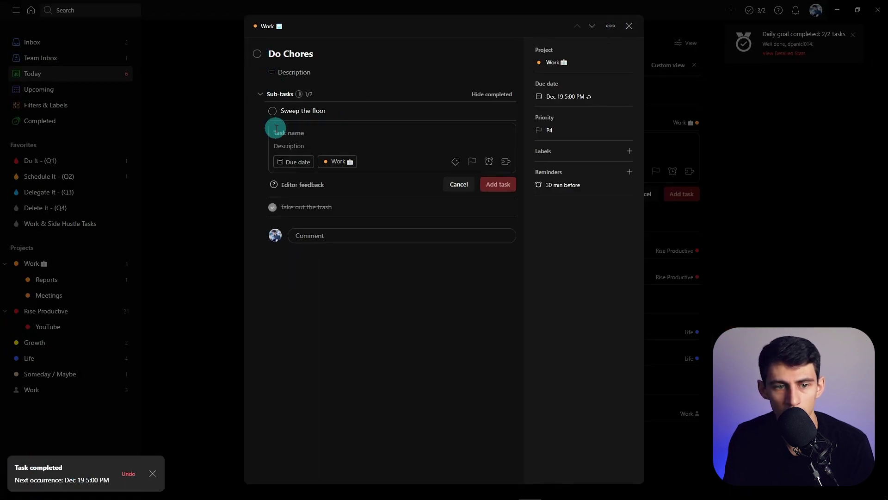
left_click(280, 73)
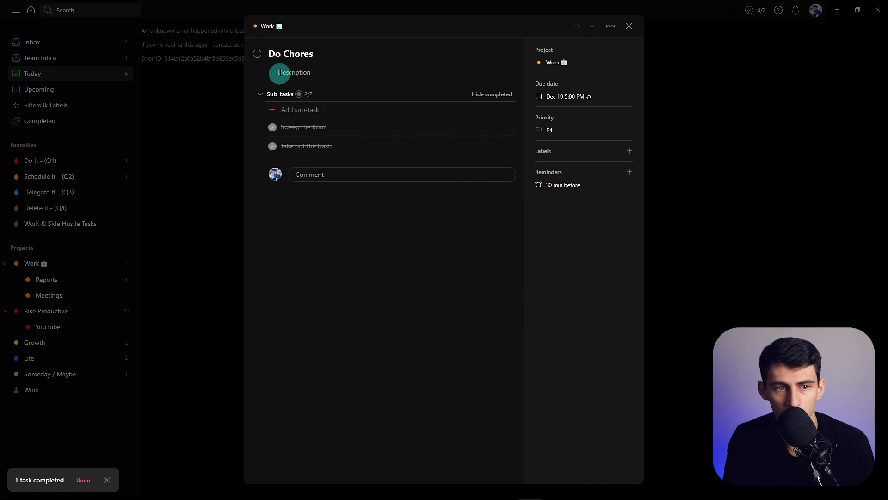
left_click(257, 54)
left_click(333, 111)
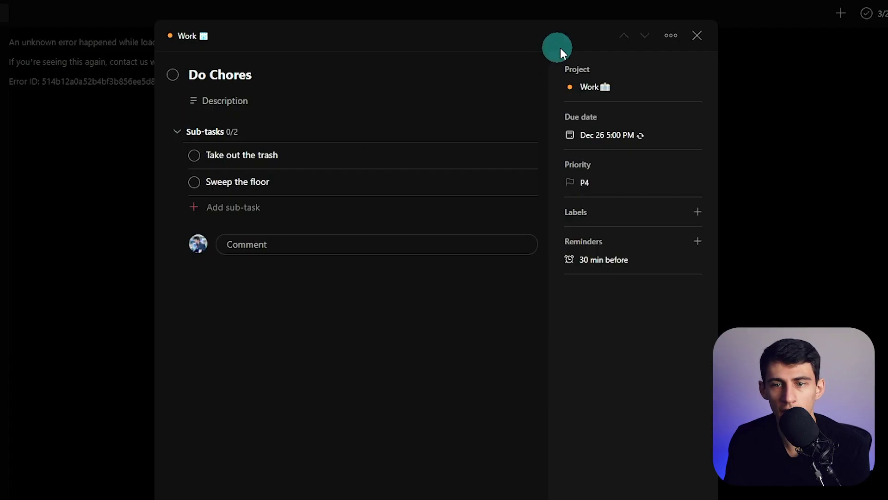
Complete further weekly occurrences of Do Chores, advancing its due date to Jan 9 2023.
left_click(671, 38)
left_click(546, 117)
left_click(194, 155)
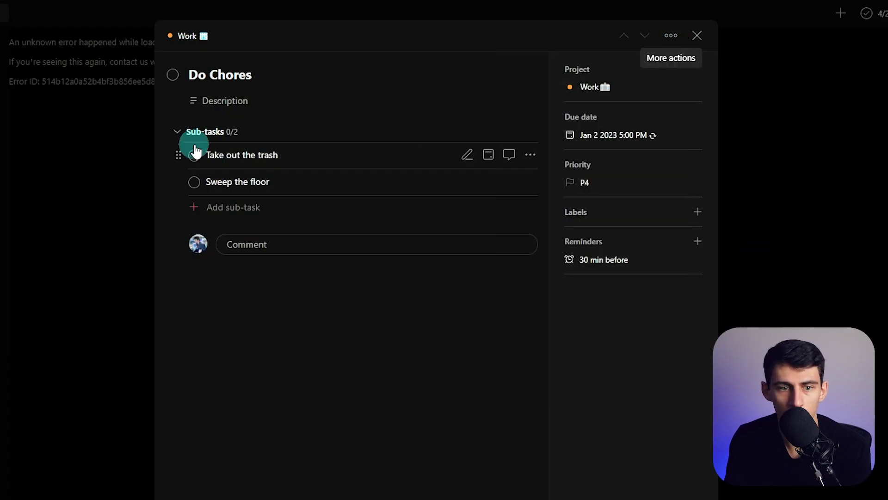
left_click(172, 76)
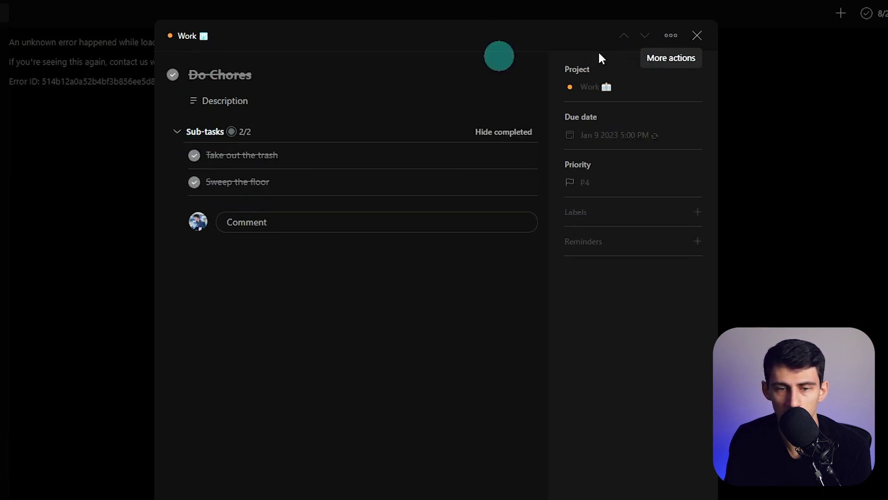
left_click(671, 35)
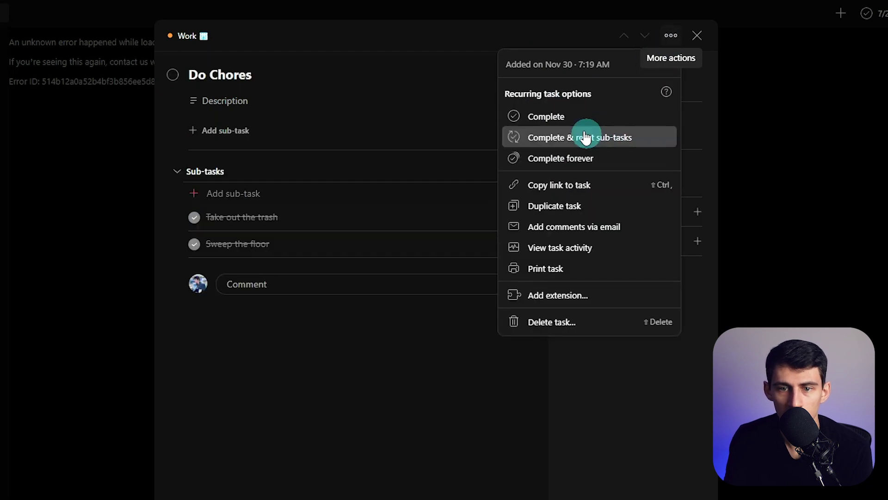
left_click(592, 134)
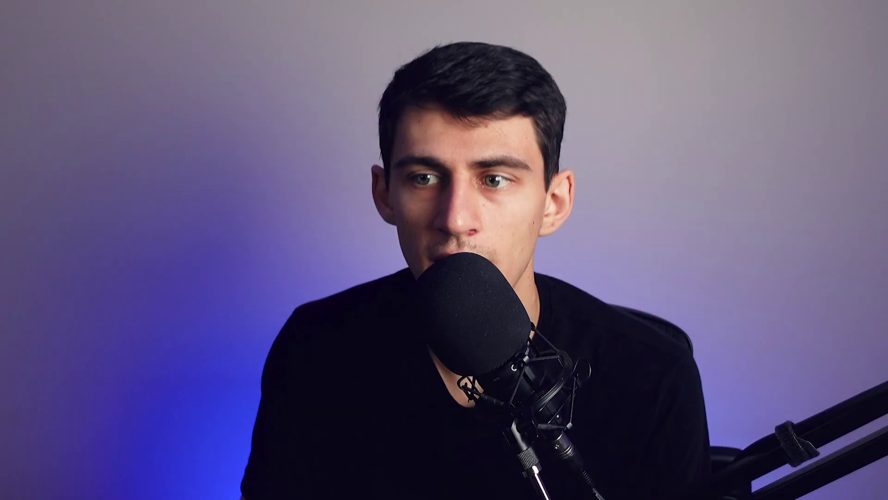